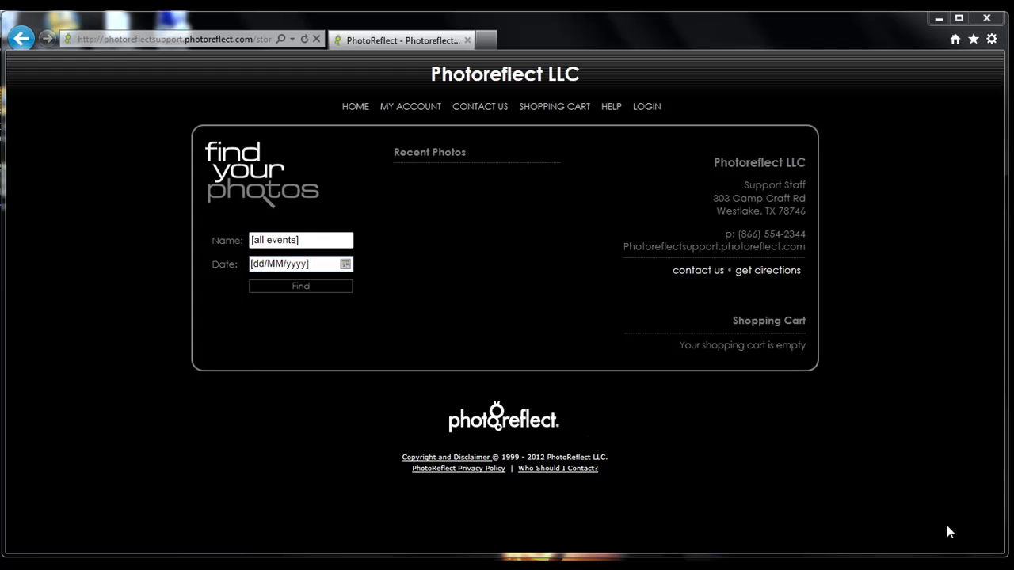
- Go to photoreflect.com in the browser
click(242, 41)
text(photo)
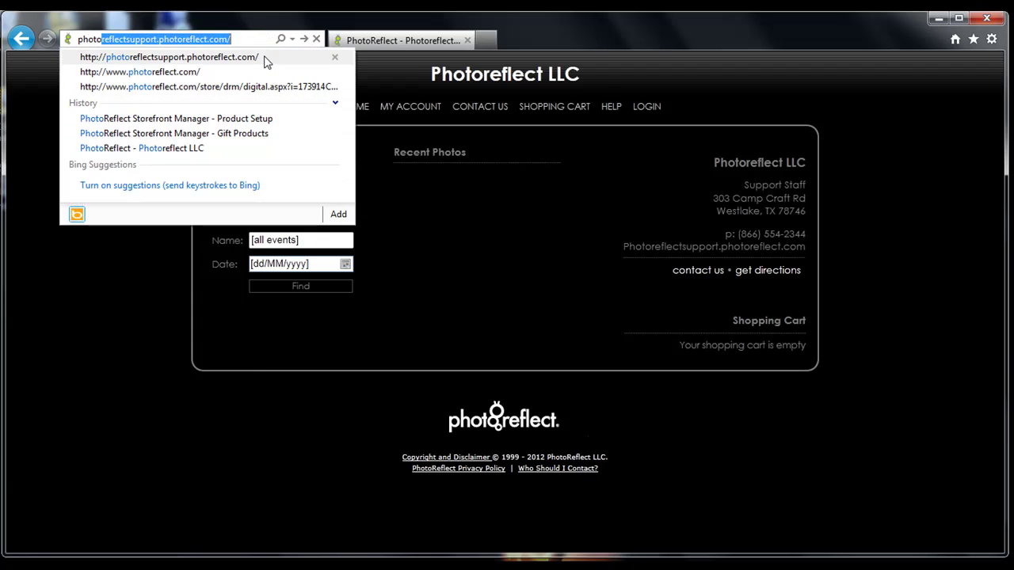
text(reflect.com)
key(Return)
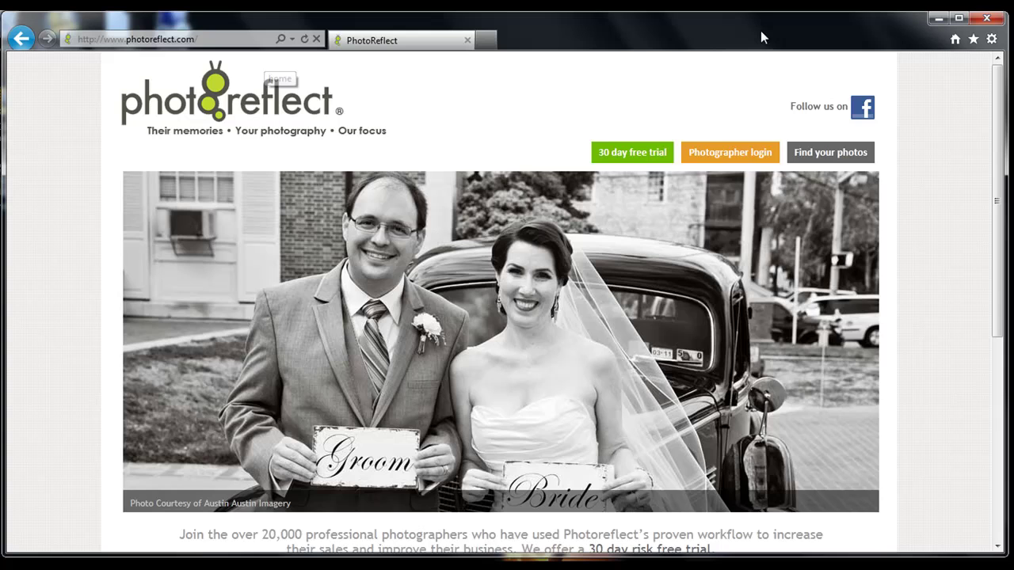
- Log in as the photographer with the account user name and password
click(721, 158)
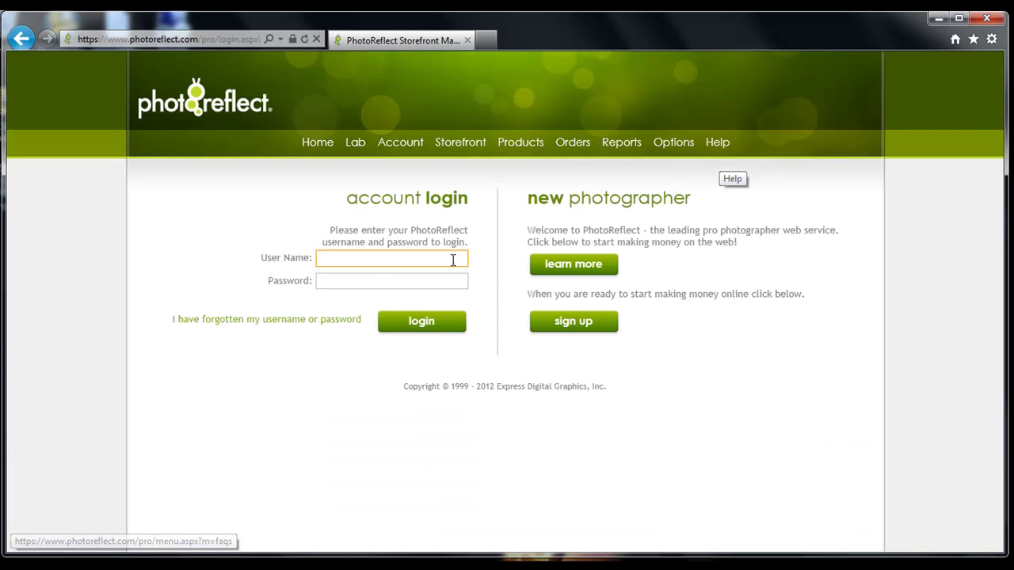
text(prsupport)
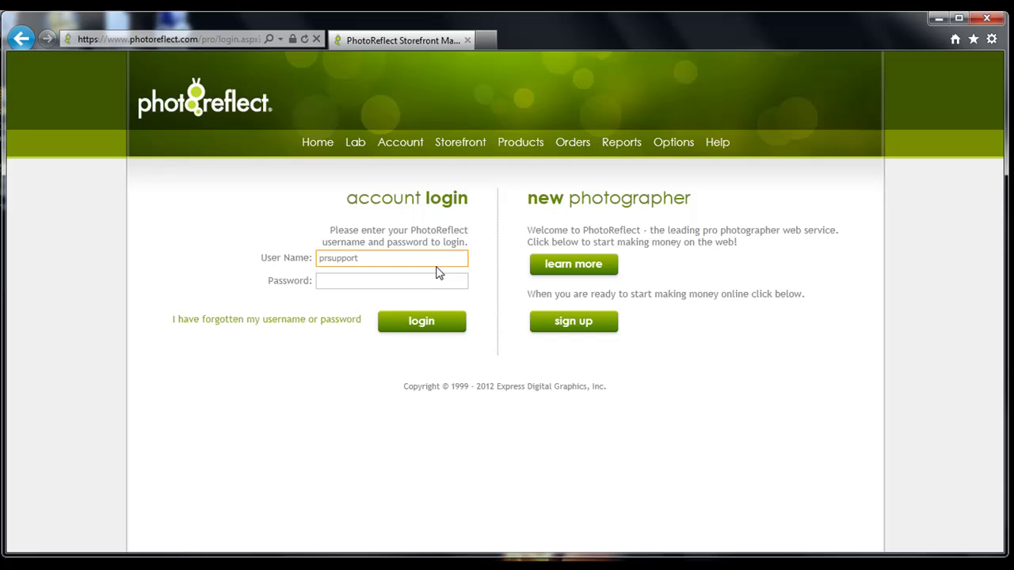
key(Tab)
text(••••••)
key(Return)
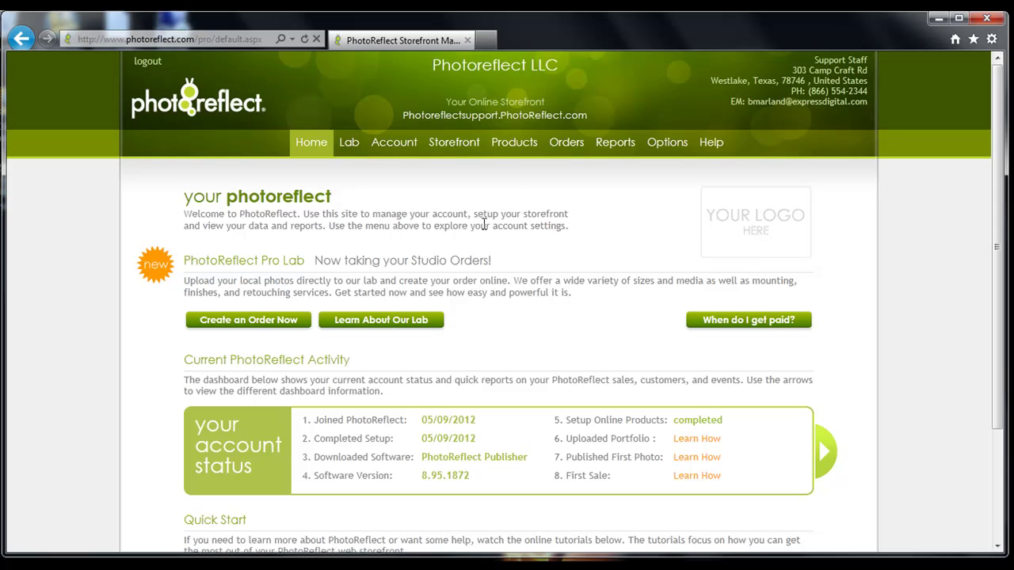
- Add a pricing group named 'Wedding Prices', save it, and return to products & pricing
click(514, 152)
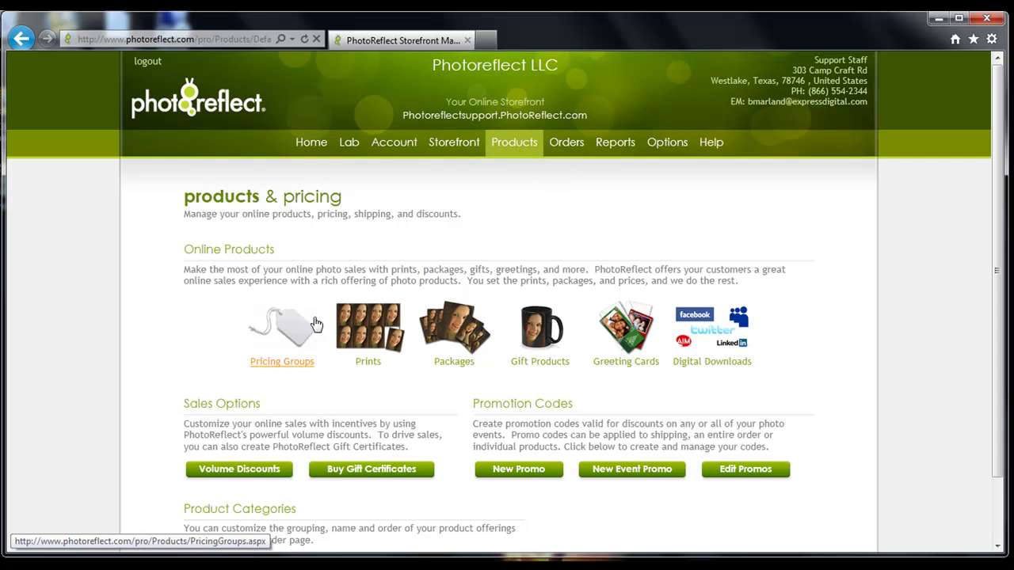
click(282, 327)
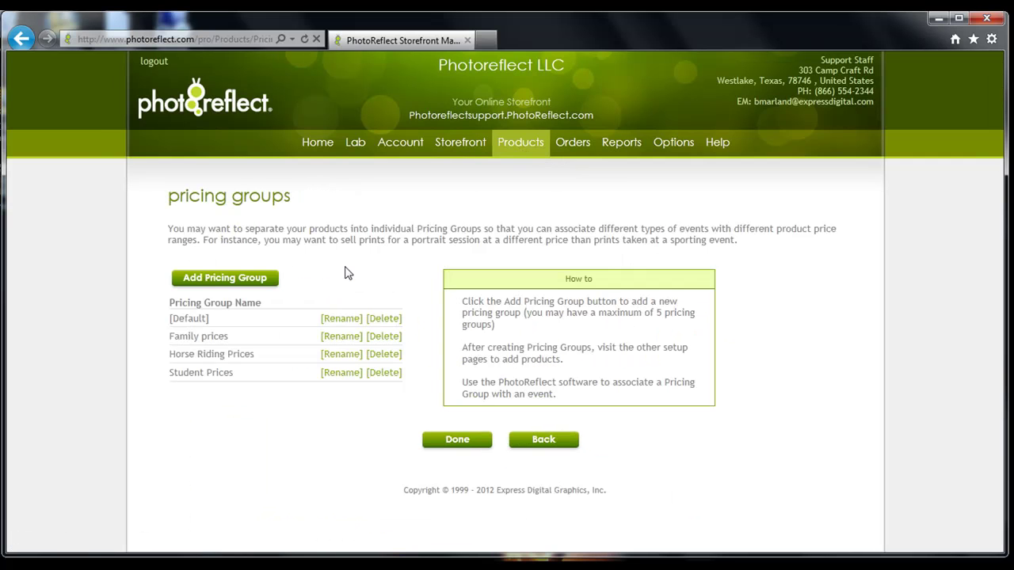
click(225, 278)
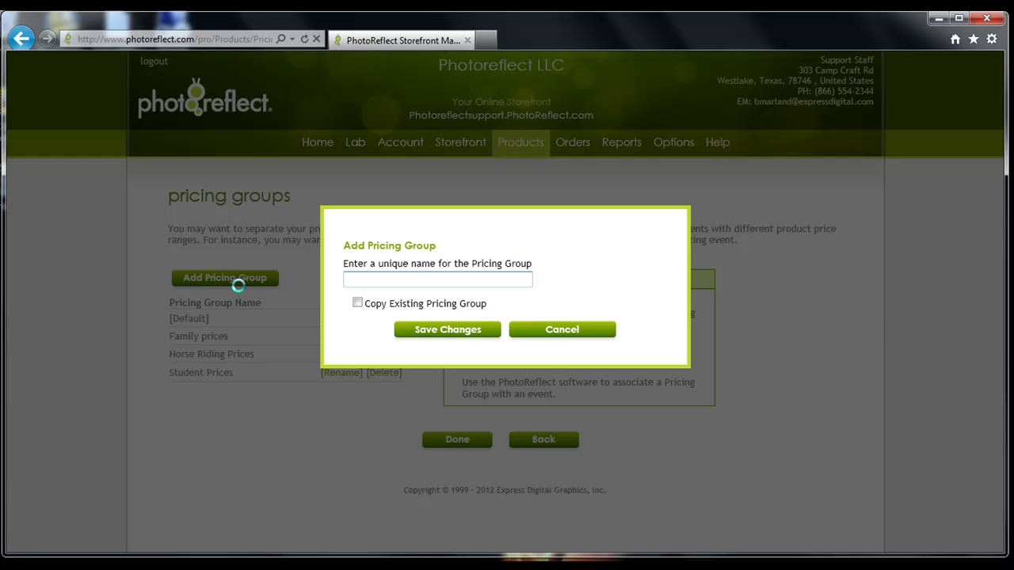
text(Wedding Pa)
key(BackSpace)
text(rices)
click(446, 331)
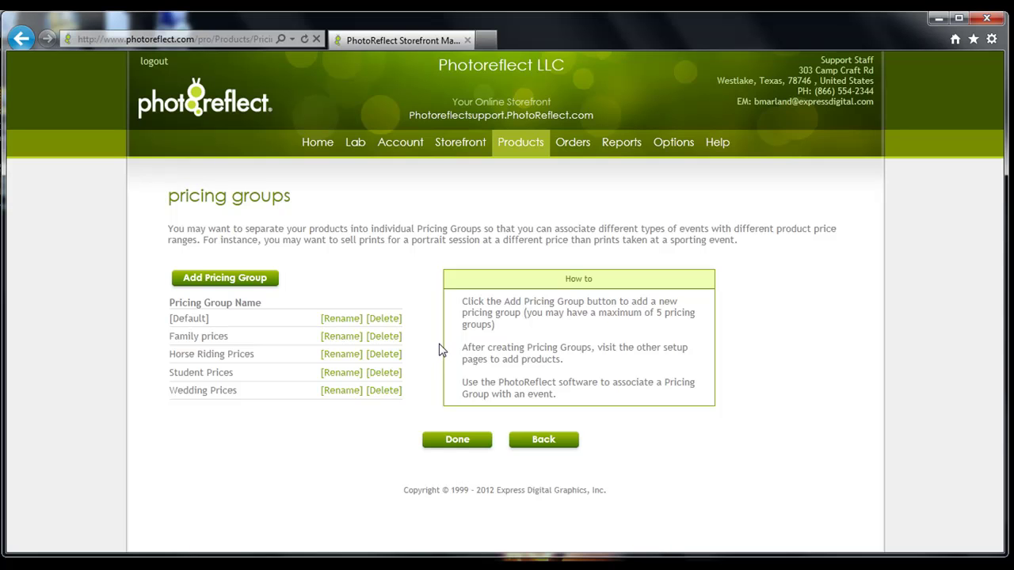
click(454, 442)
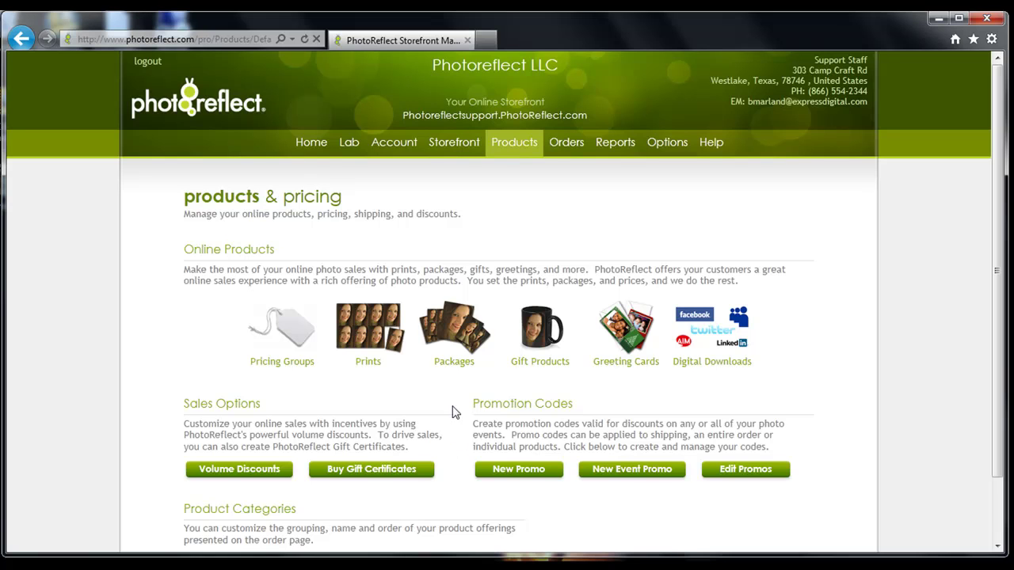
- Offer every print size under Wedding Prices except 16x20 and 20x24
click(454, 365)
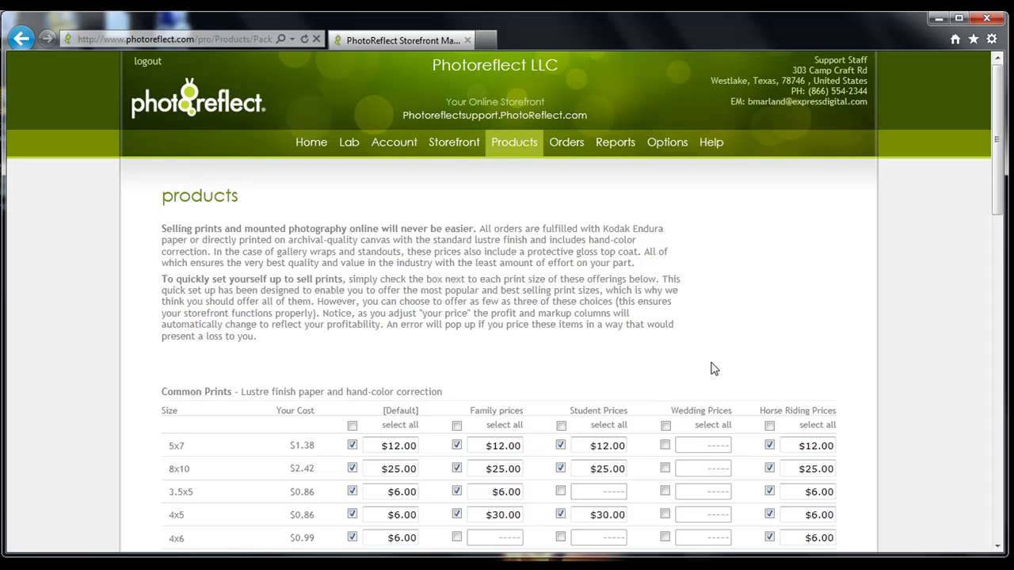
scroll(711, 365, down, 2)
click(665, 275)
scroll(676, 333, down, 3)
click(665, 254)
click(666, 277)
- Set the 5x5 Wedding print price to 80.00 and save the print prices
drag(692, 368, 757, 369)
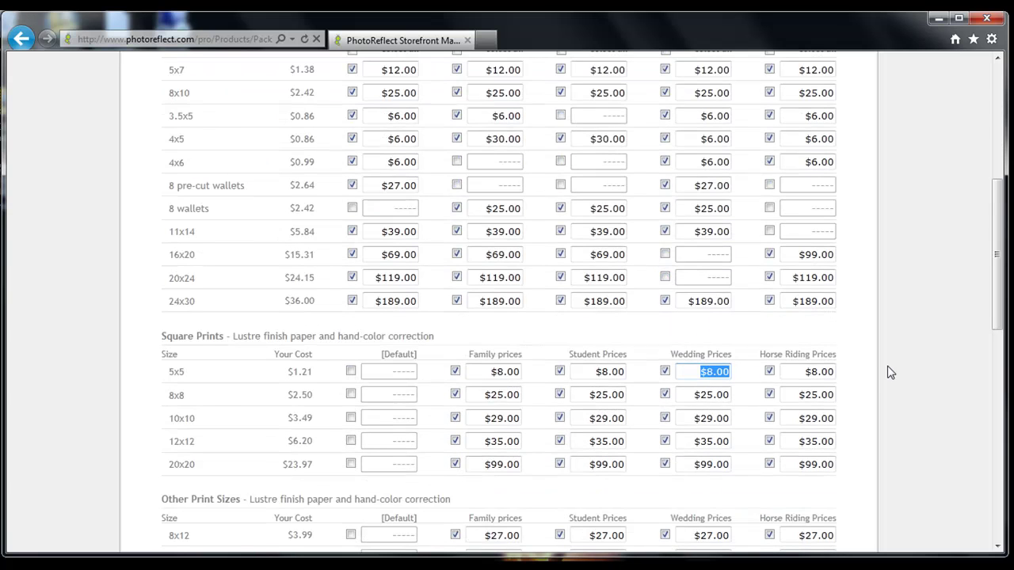
text(80.00)
scroll(772, 369, down, 10)
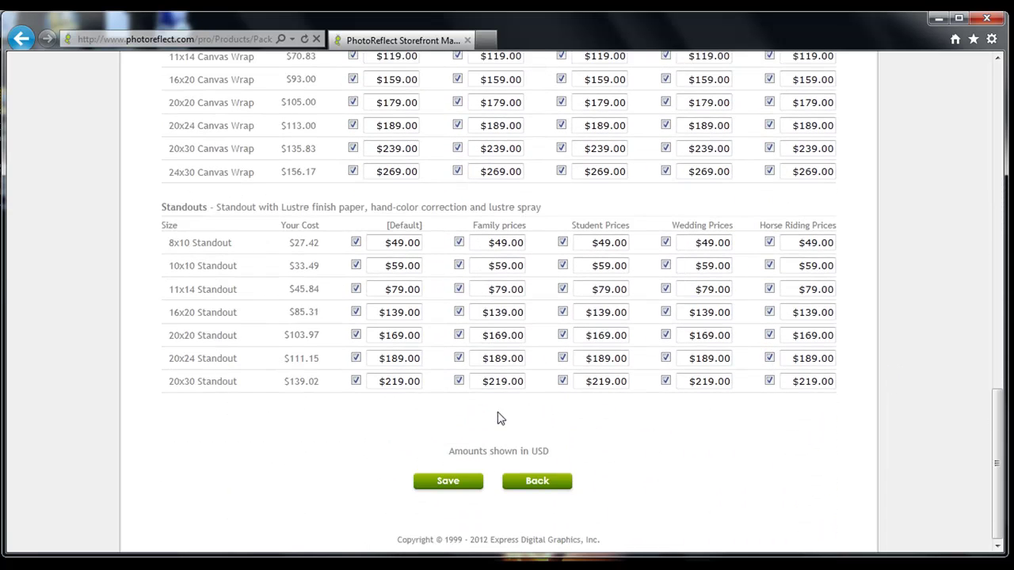
click(459, 483)
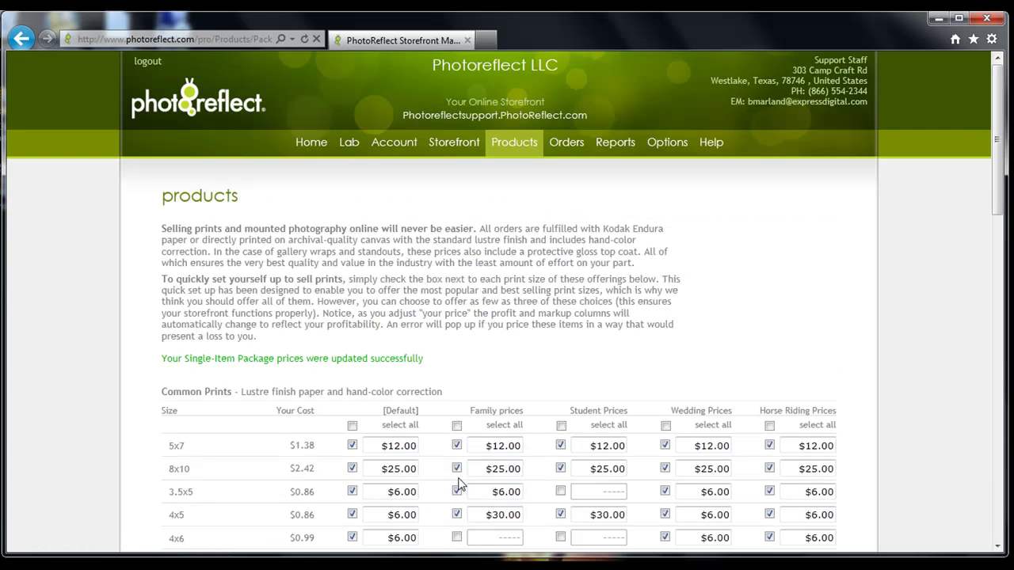
click(522, 153)
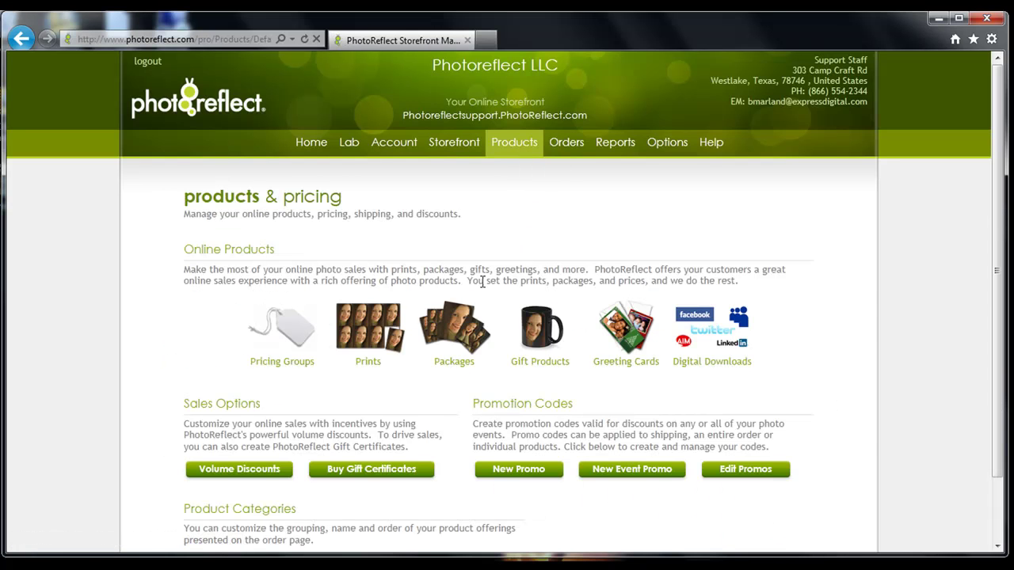
- Start a new package described as 'Brides package' with a price of 700
click(450, 317)
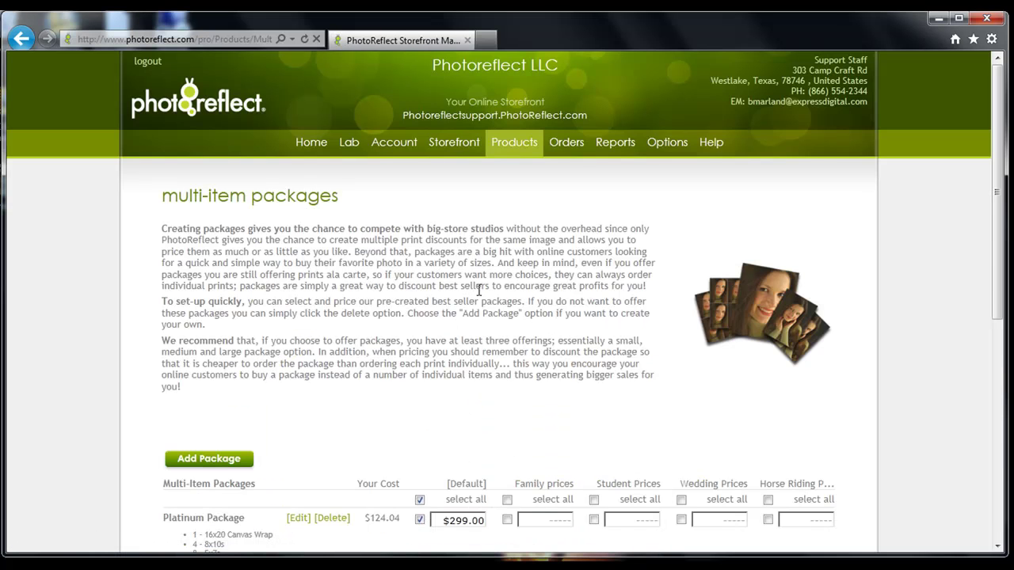
scroll(468, 339, down, 1)
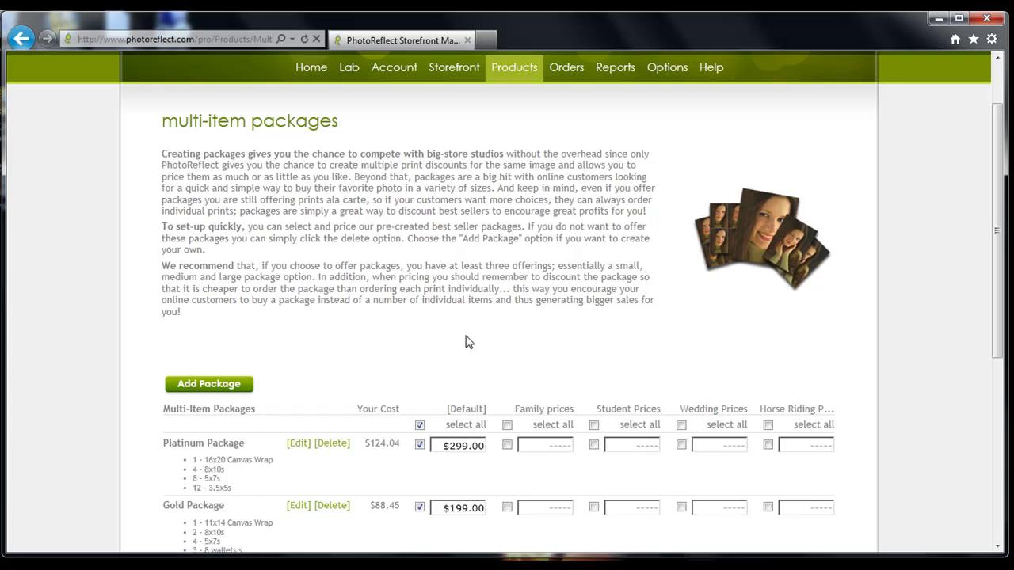
click(208, 386)
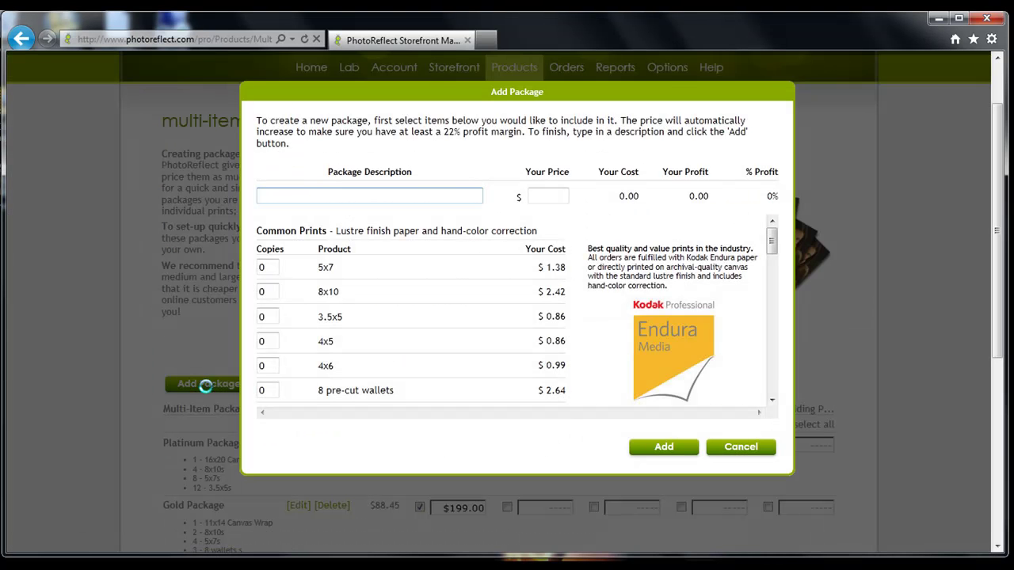
text(Brides package)
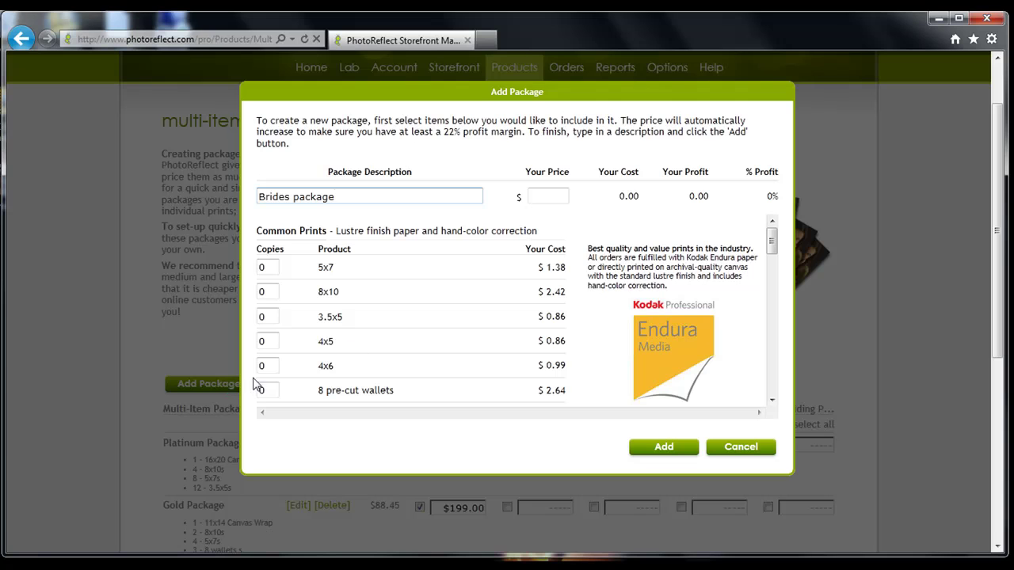
click(550, 193)
text(200)
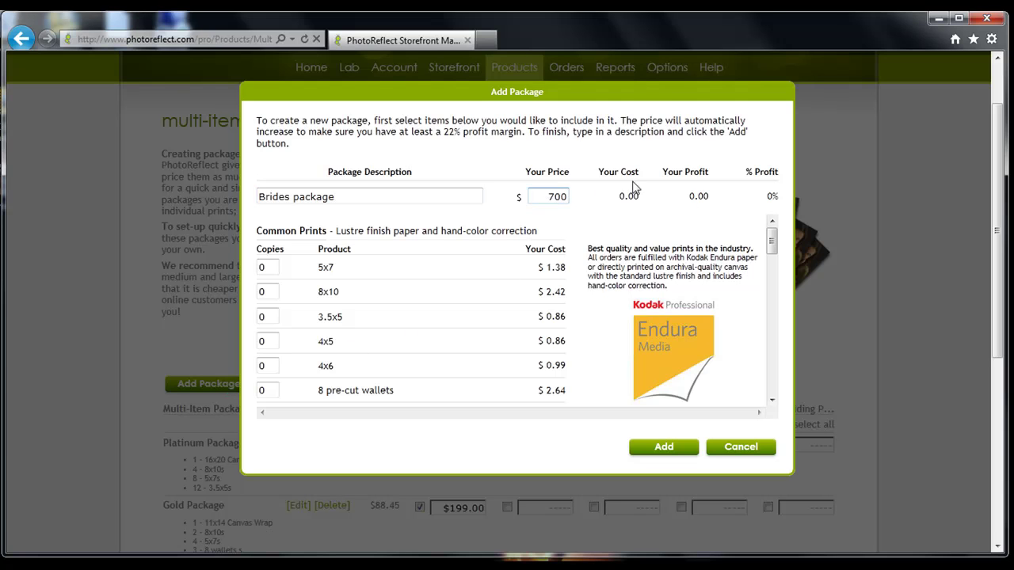
- Set package quantities: one each of 3.5x5, 4x5, 4x6, and six 8 pre-cut wallets
click(270, 316)
text(1)
click(268, 340)
text(1)
click(269, 365)
text(1)
click(272, 388)
text(1)
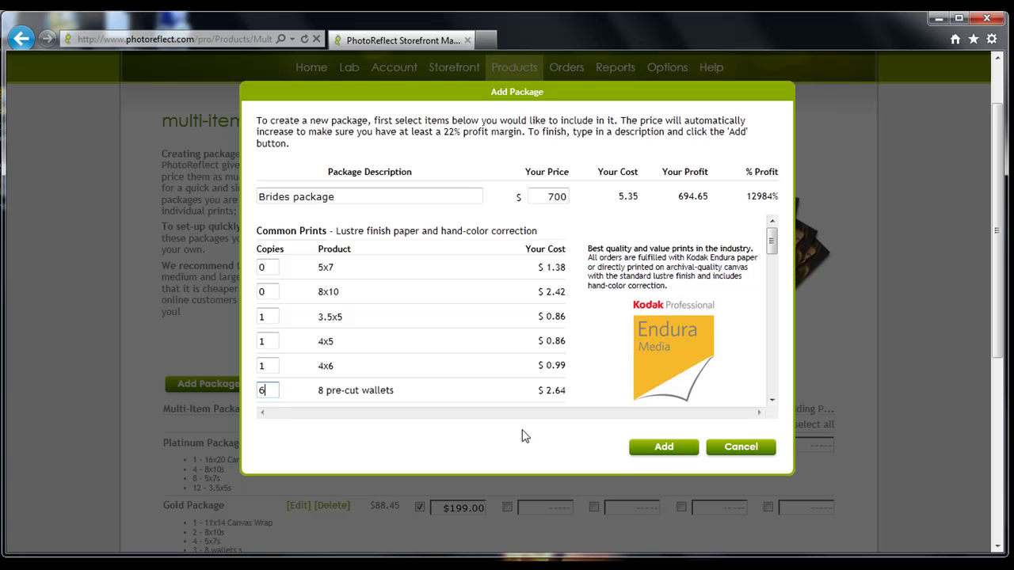
- Add the Brides package, offer it under Wedding Prices at 700.00, and save
click(656, 456)
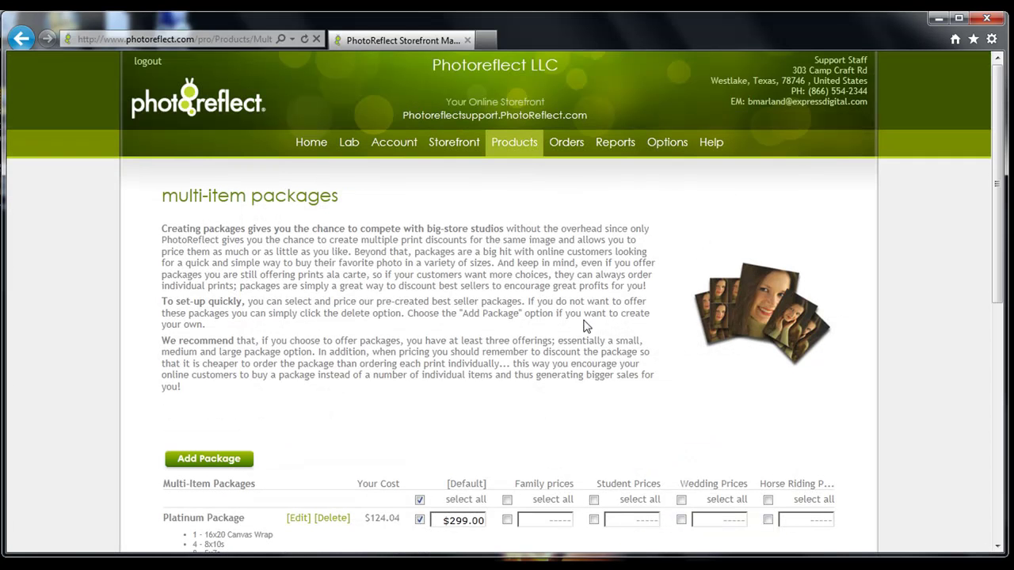
scroll(586, 327, down, 6)
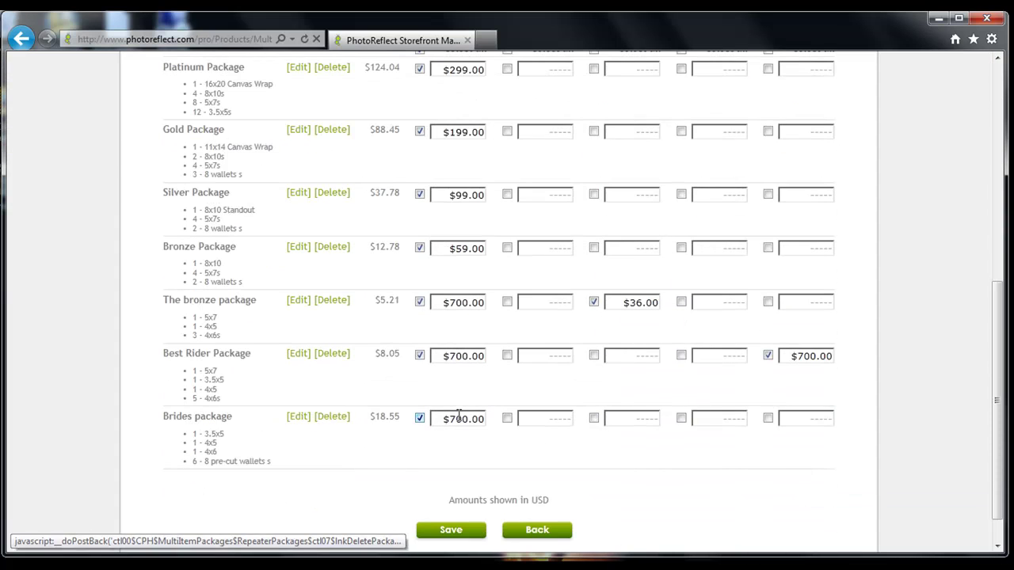
click(681, 419)
drag(702, 419, 758, 420)
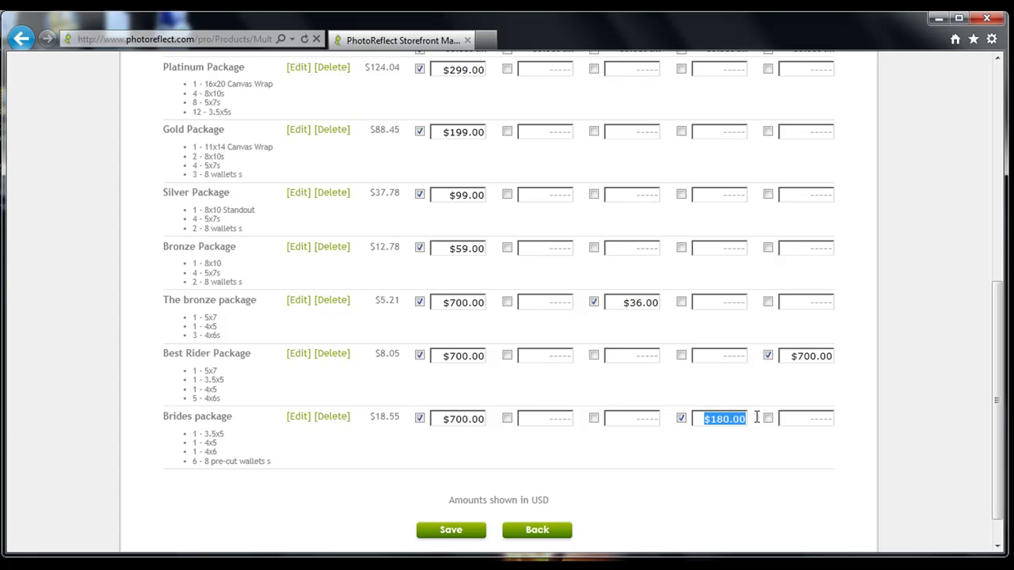
text(700.00)
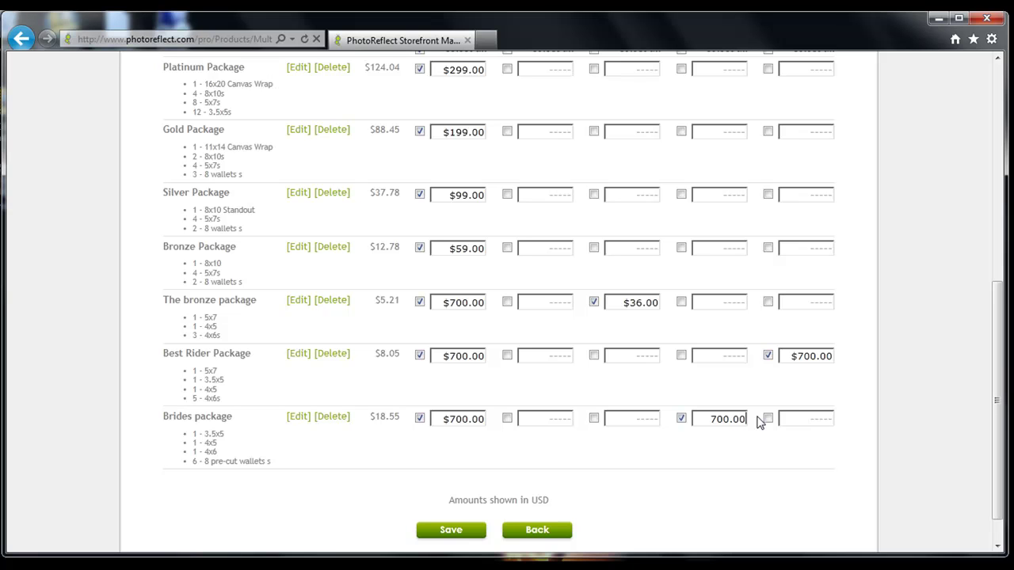
click(449, 531)
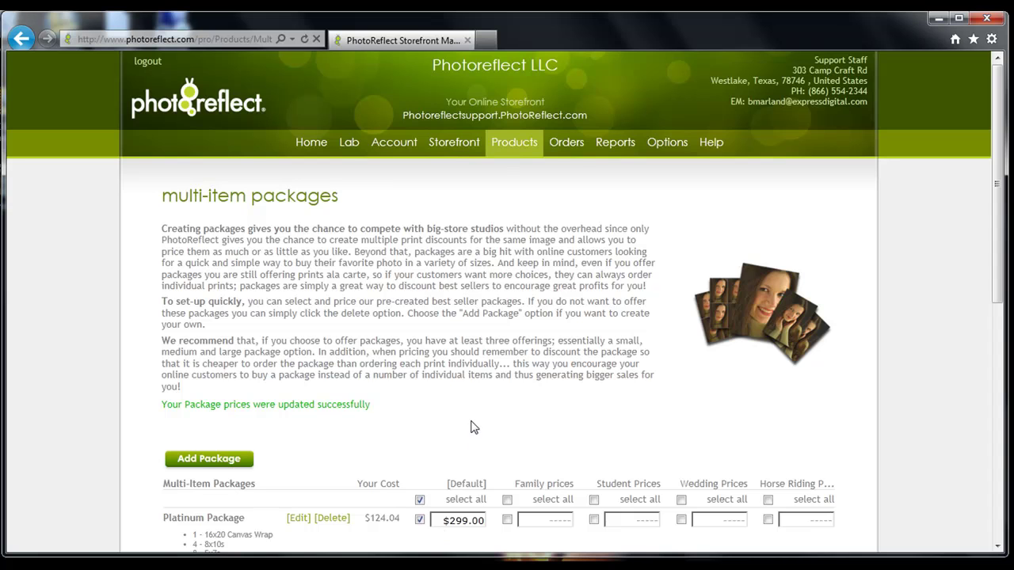
click(503, 143)
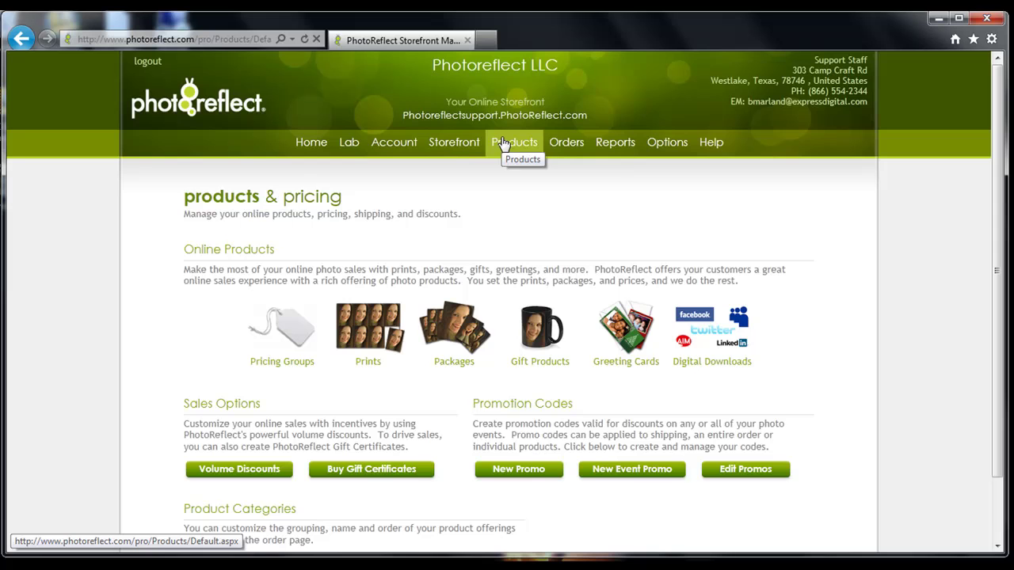
- Offer Photo Apron, Photo Tote Bag and 3" Photo Button at Wedding prices, button at 89.00, and save
click(529, 326)
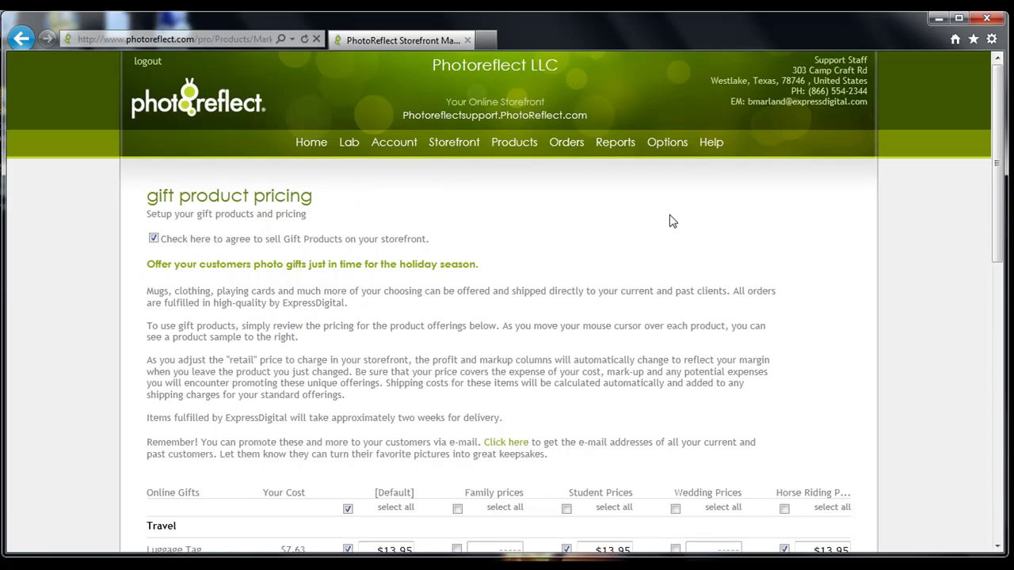
scroll(671, 234, down, 4)
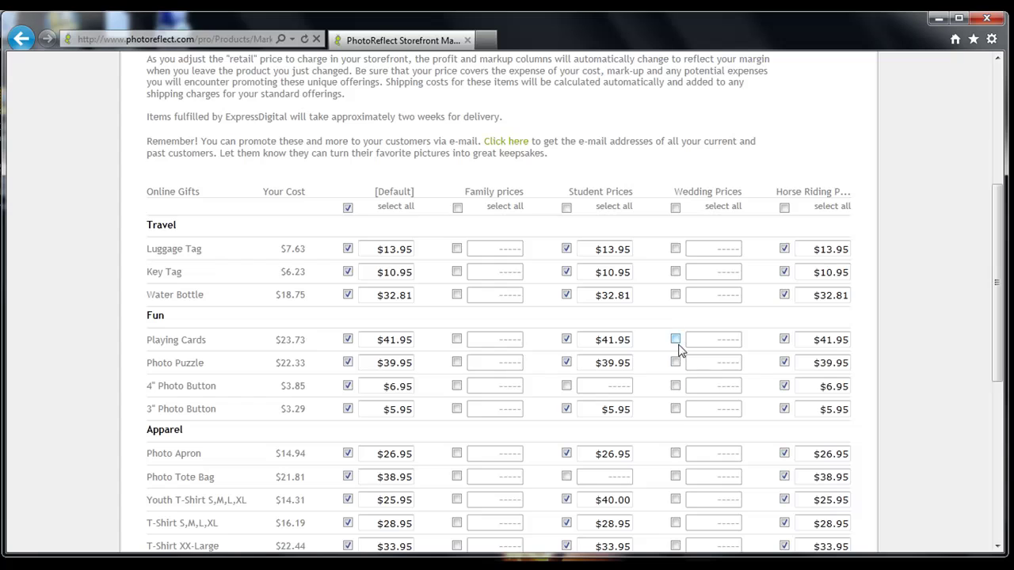
click(675, 454)
click(675, 476)
click(675, 409)
drag(701, 412, 769, 415)
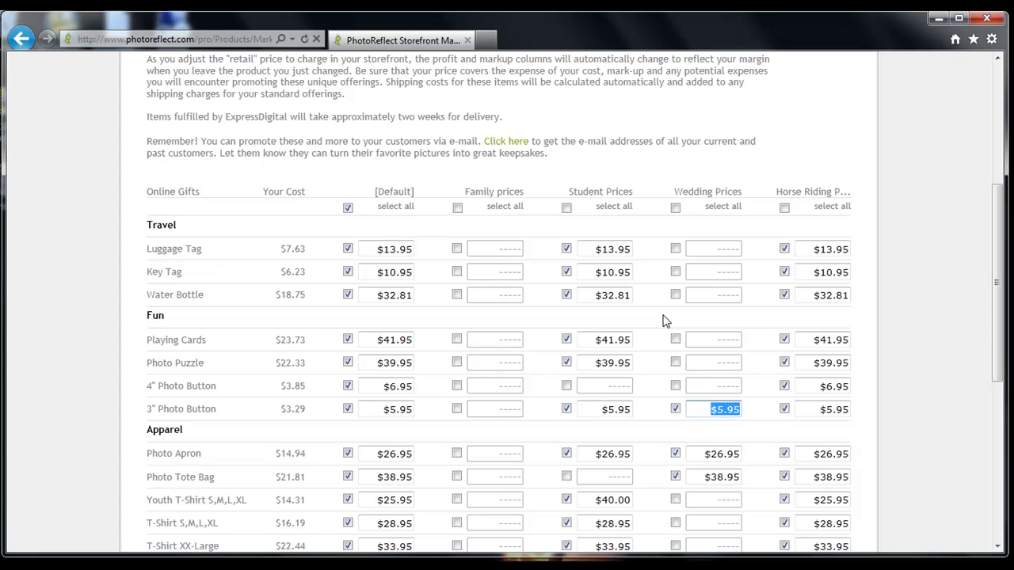
text(89.00)
scroll(701, 385, down, 5)
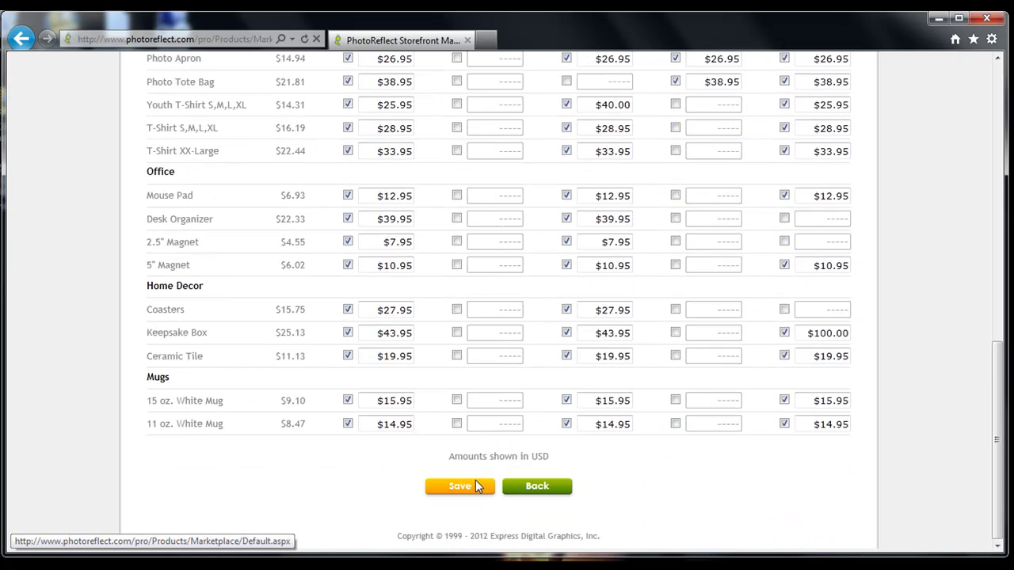
click(475, 485)
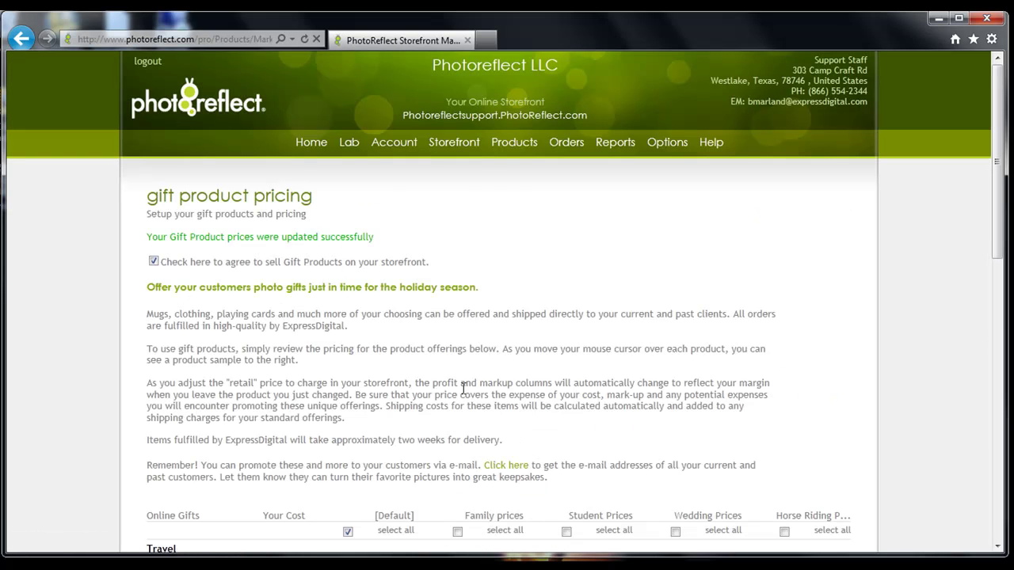
click(500, 151)
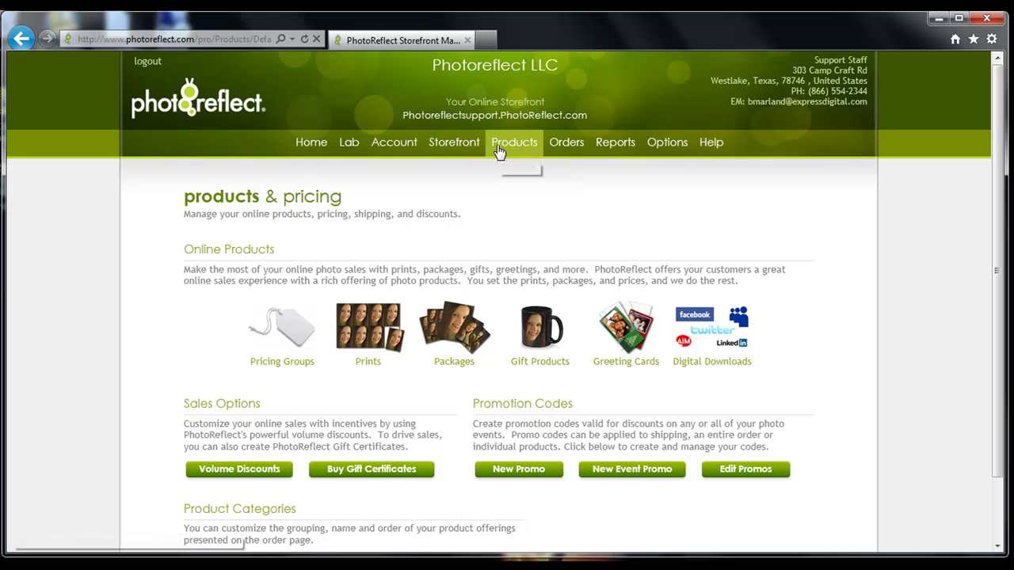
- Offer (50) and (100) 4x8 Print greeting cards at Wedding prices, (50) at 60.00, and save
click(626, 360)
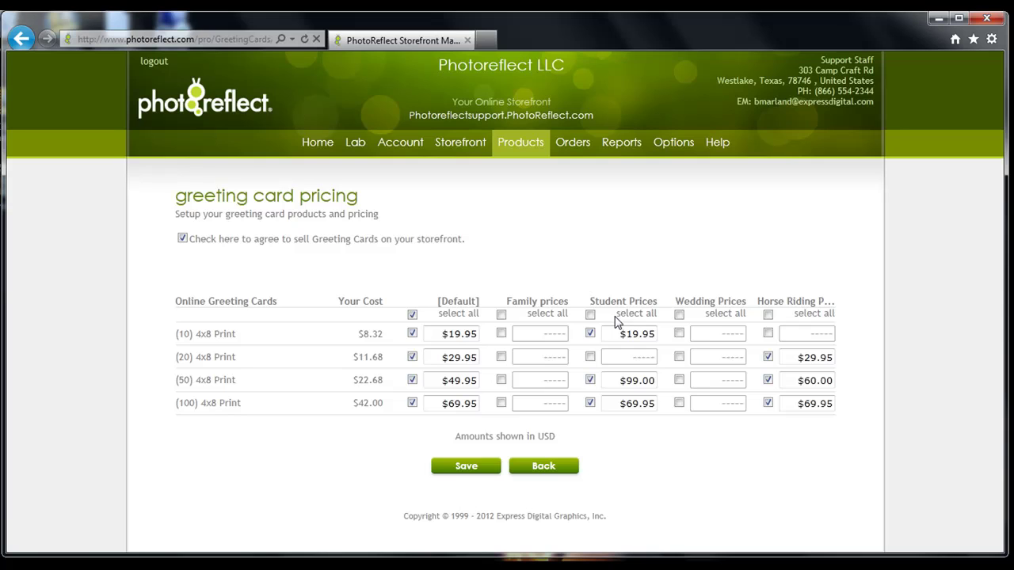
click(679, 381)
click(679, 403)
drag(708, 381, 746, 383)
text(60.00)
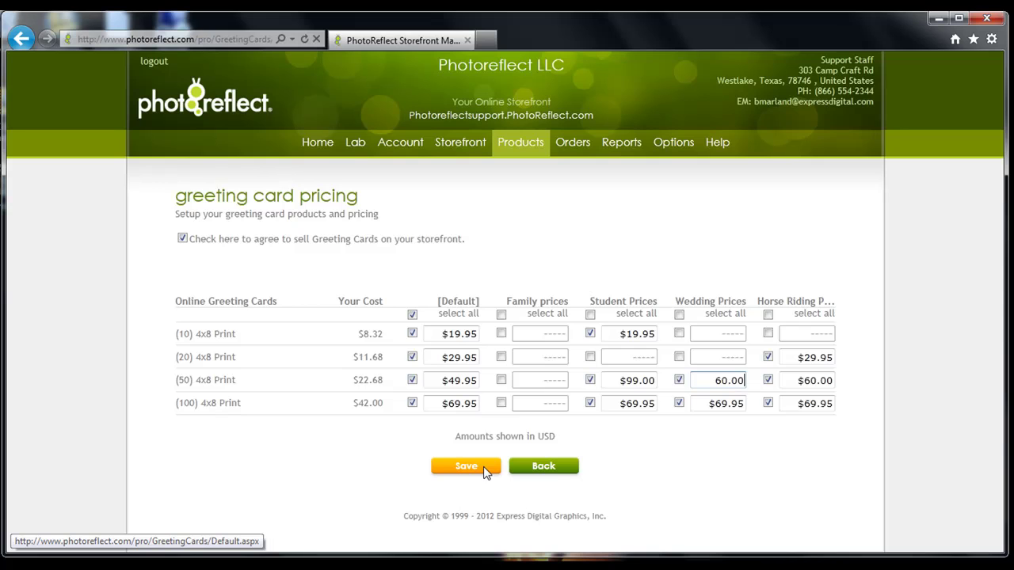
click(485, 469)
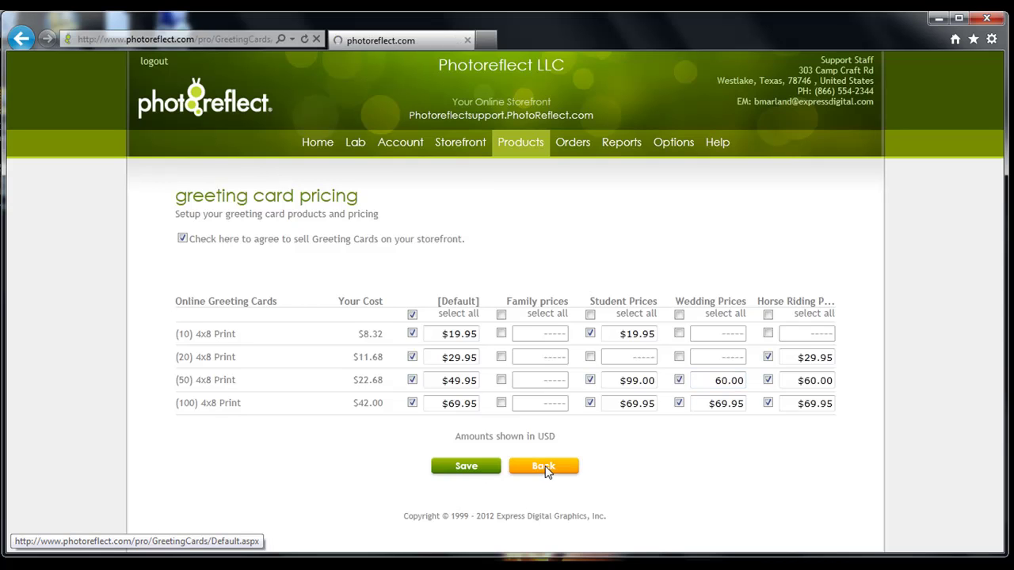
click(527, 143)
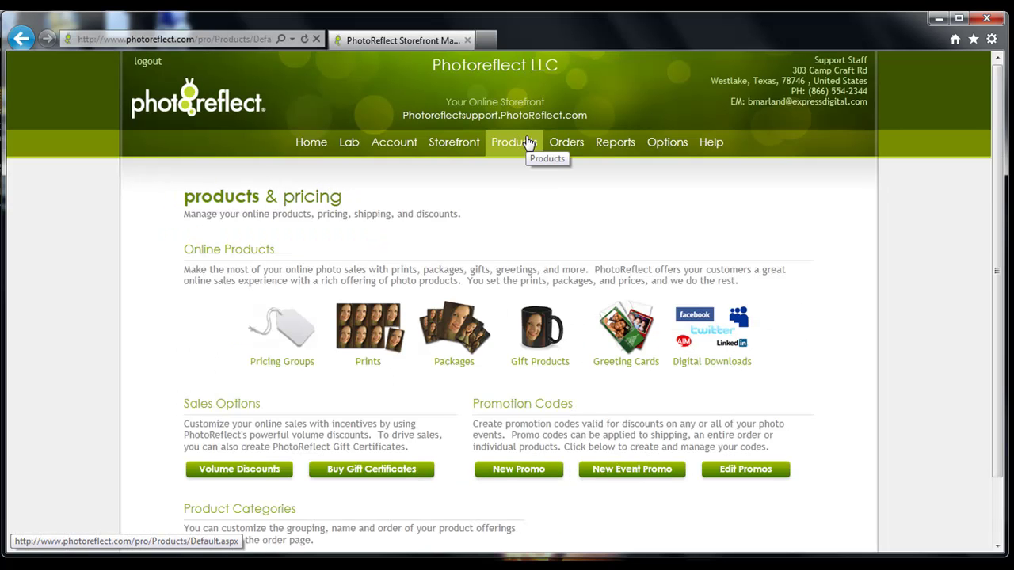
- Open Digital Downloads pricing and begin a new digital download package
click(716, 358)
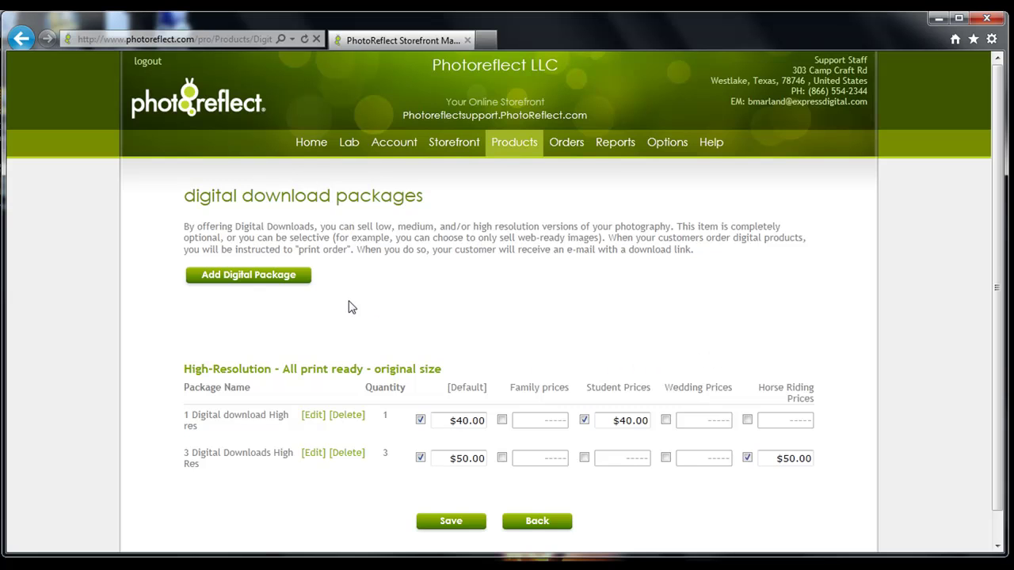
click(279, 277)
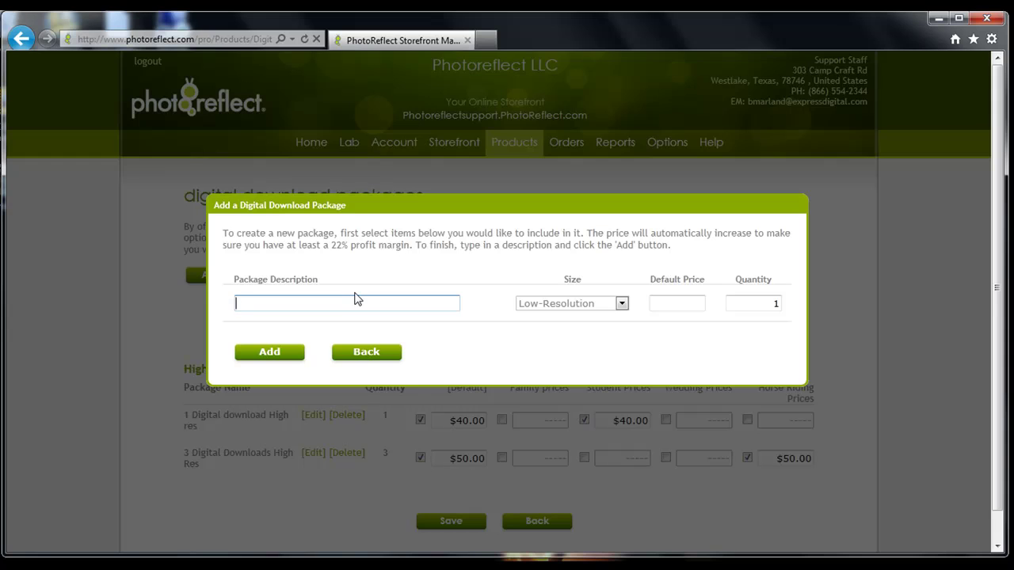
- Fill the package as '5 High Res Digital Downloads', High-Resolution, default price 90, quantity 5
text(5 High REs)
key(BackSpace)
key(BackSpace)
key(BackSpace)
text(es Digital Downloads)
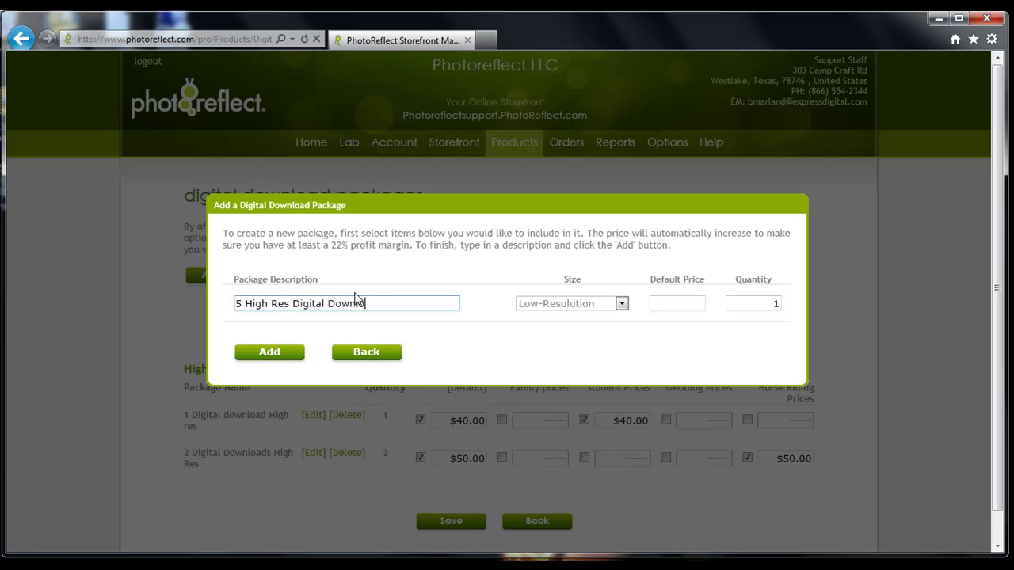
click(536, 309)
click(555, 343)
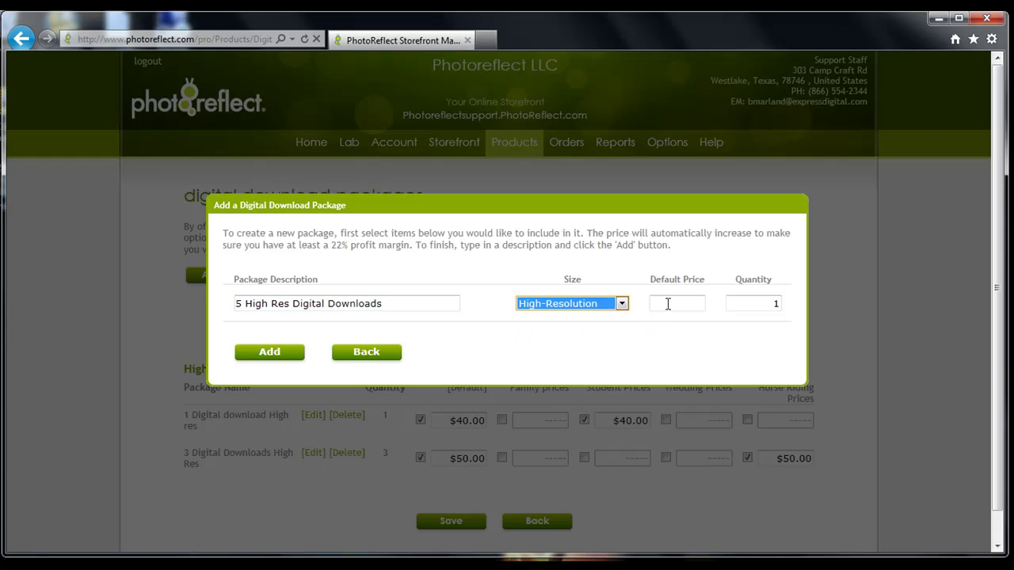
click(673, 303)
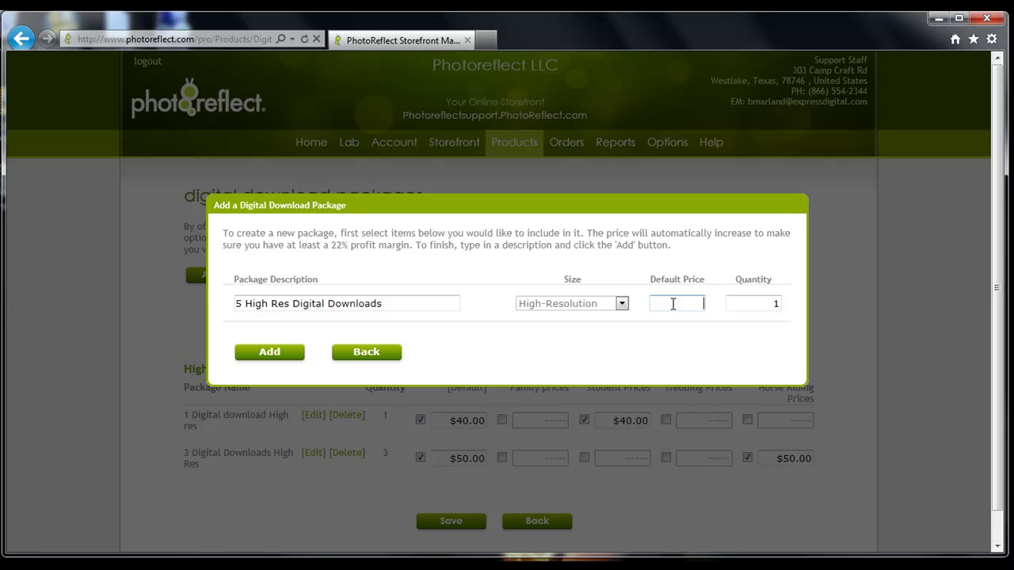
text(90)
click(747, 306)
click(747, 306)
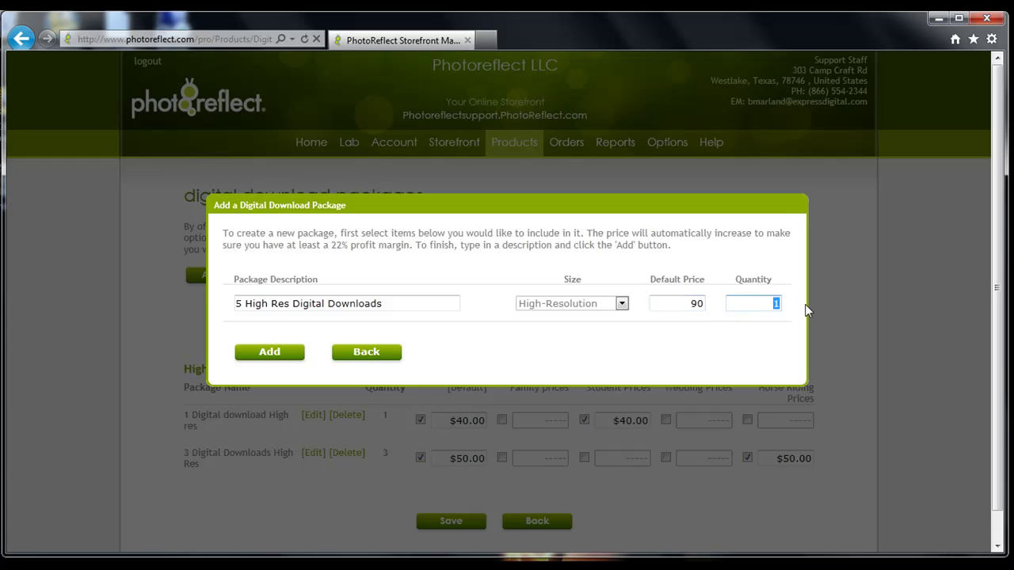
text(5)
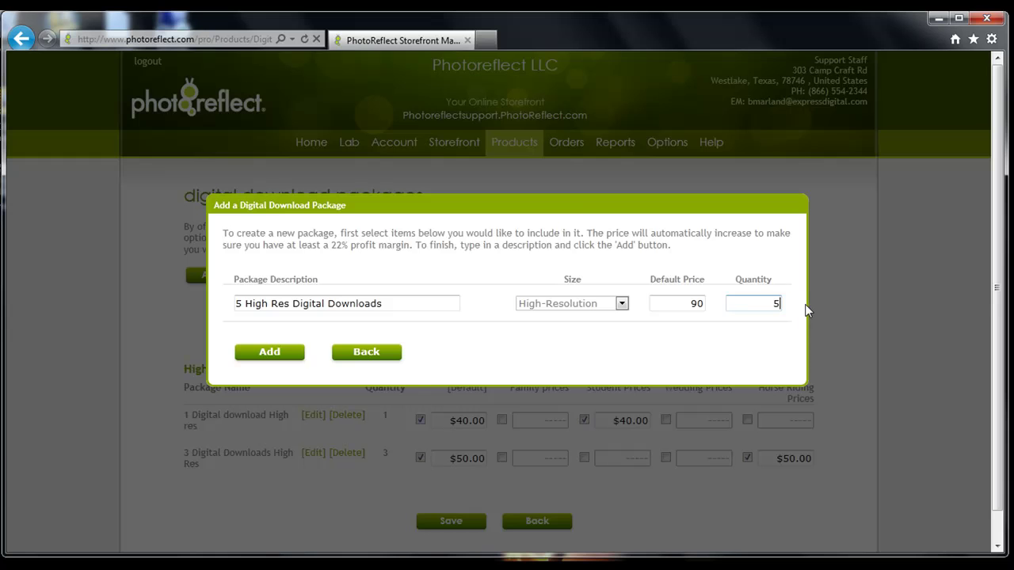
- Add the 5 High Res Digital Downloads package, offer it under Wedding Prices, and save
click(269, 353)
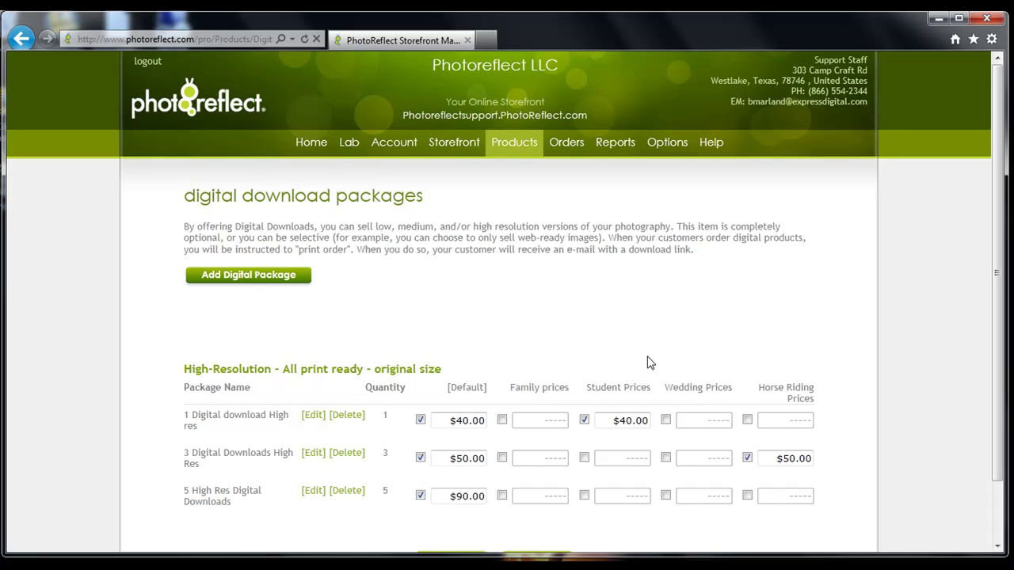
scroll(650, 365, down, 2)
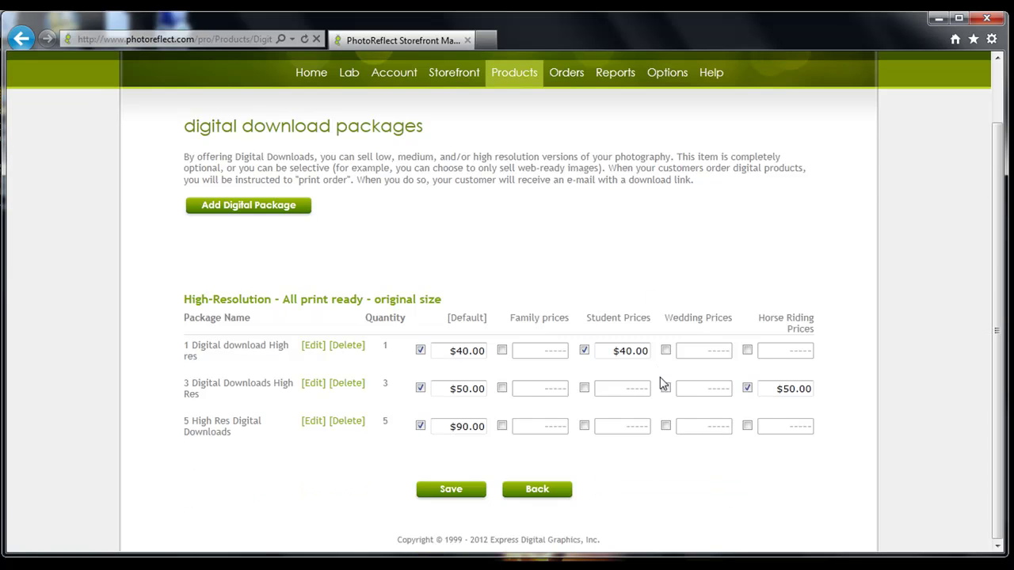
click(665, 425)
click(475, 491)
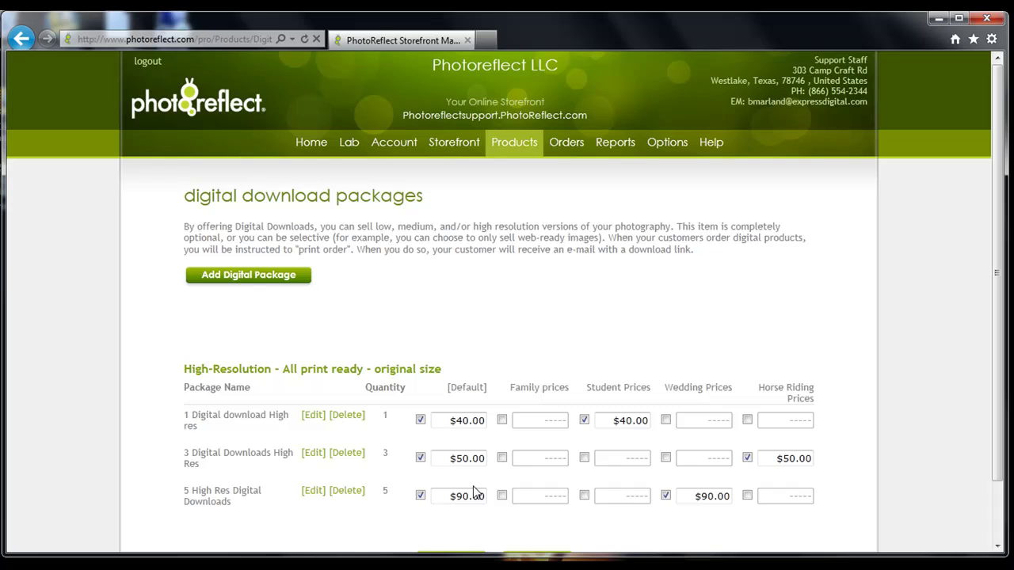